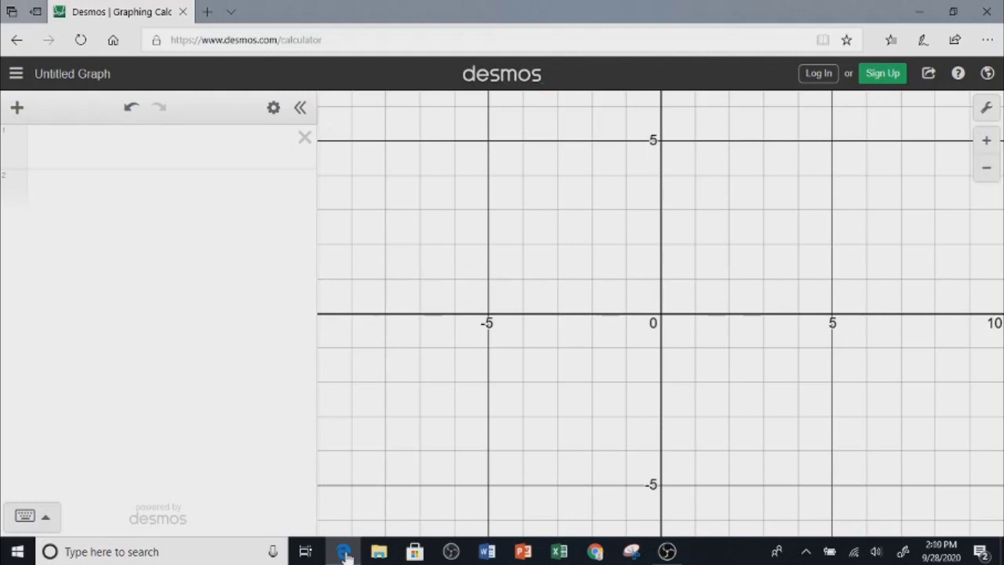
- Enter the function f(x) = sin(x) in the first expression line to graph it
text(f(x)
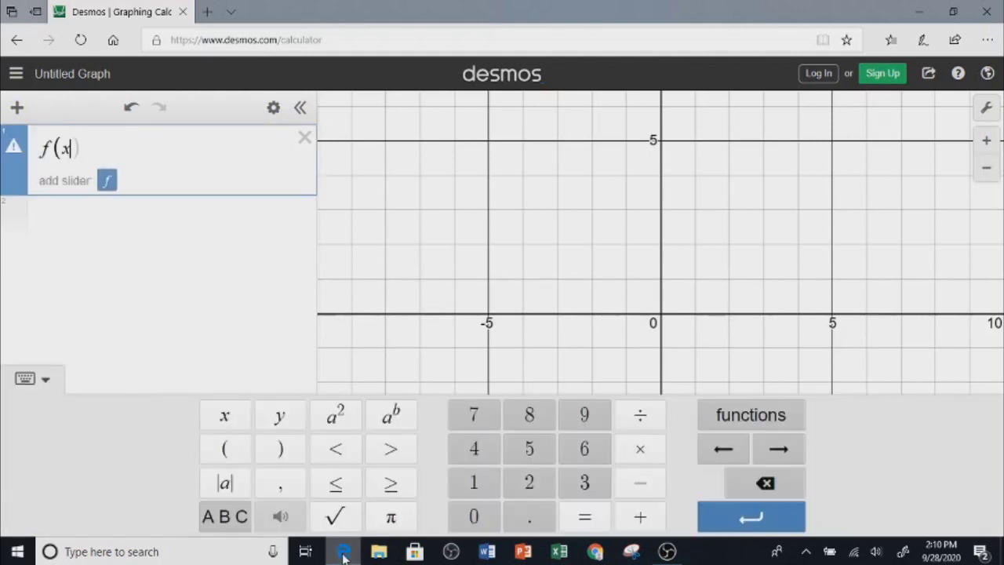
text() = sin(x)
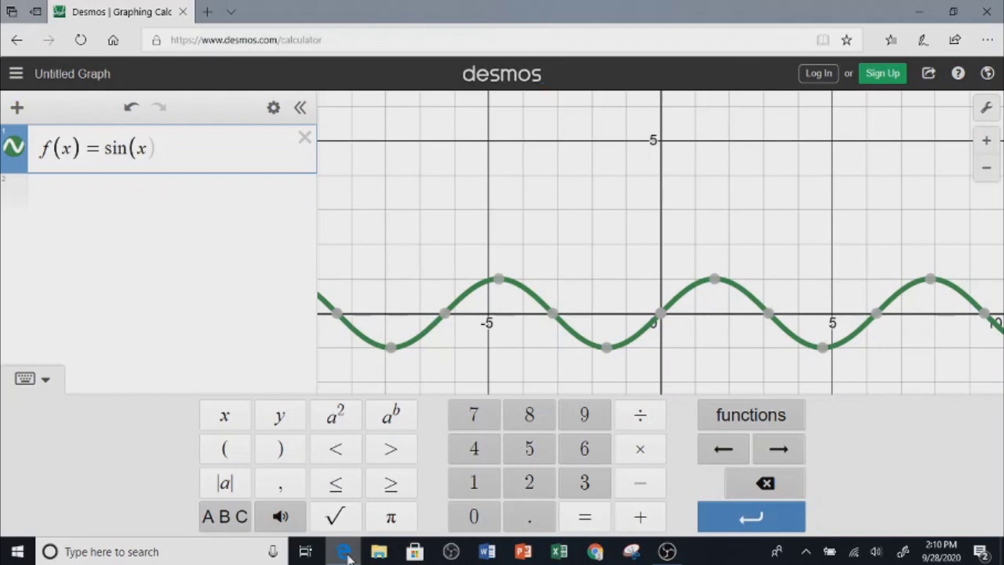
- Look through the keypad's built-in trigonometric functions and the graph settings
click(751, 414)
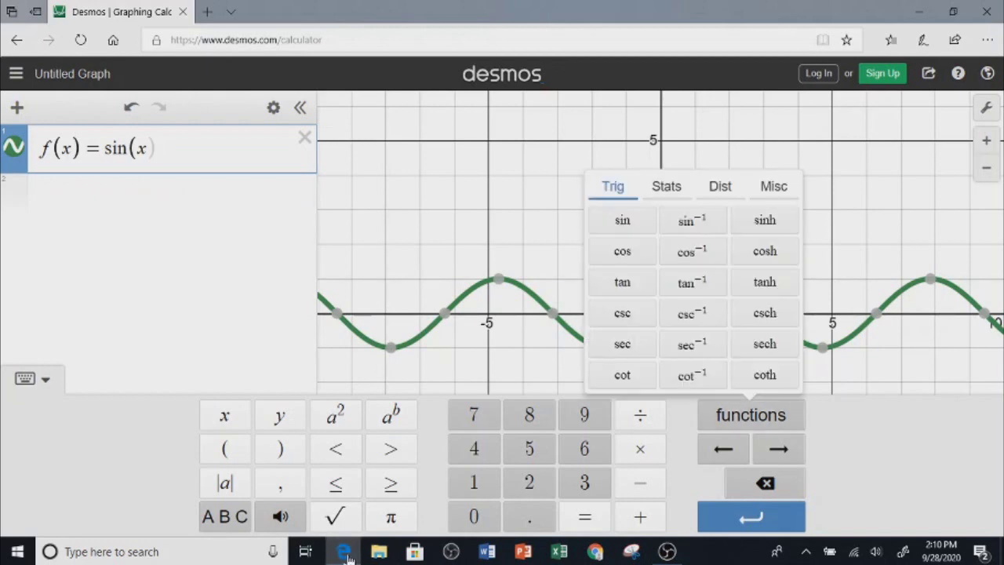
key(Escape)
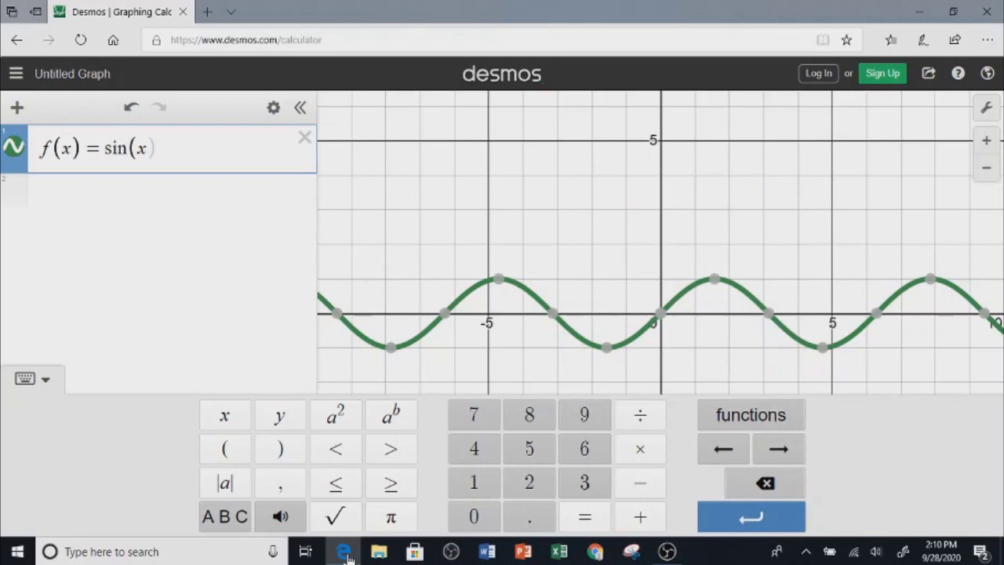
click(24, 378)
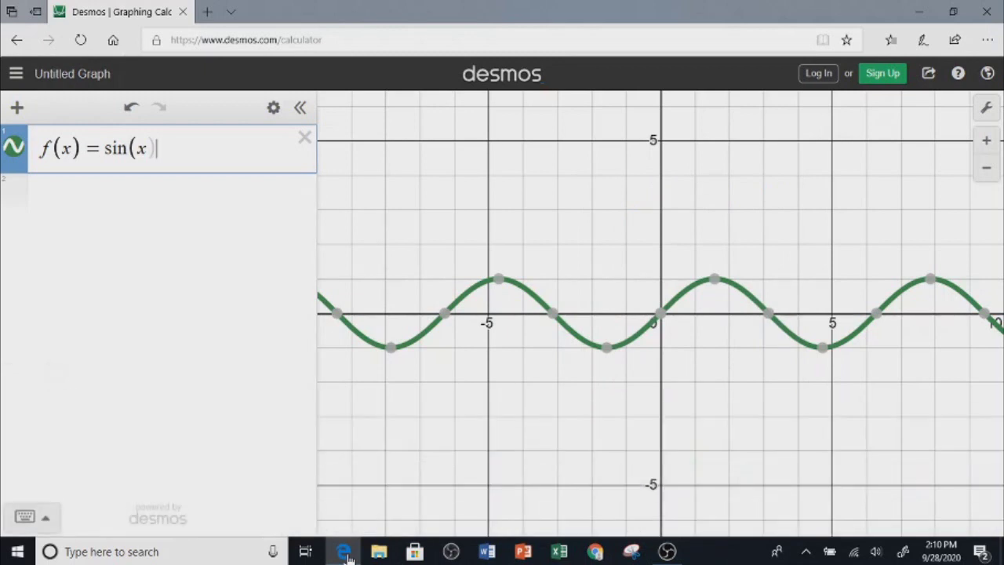
click(25, 515)
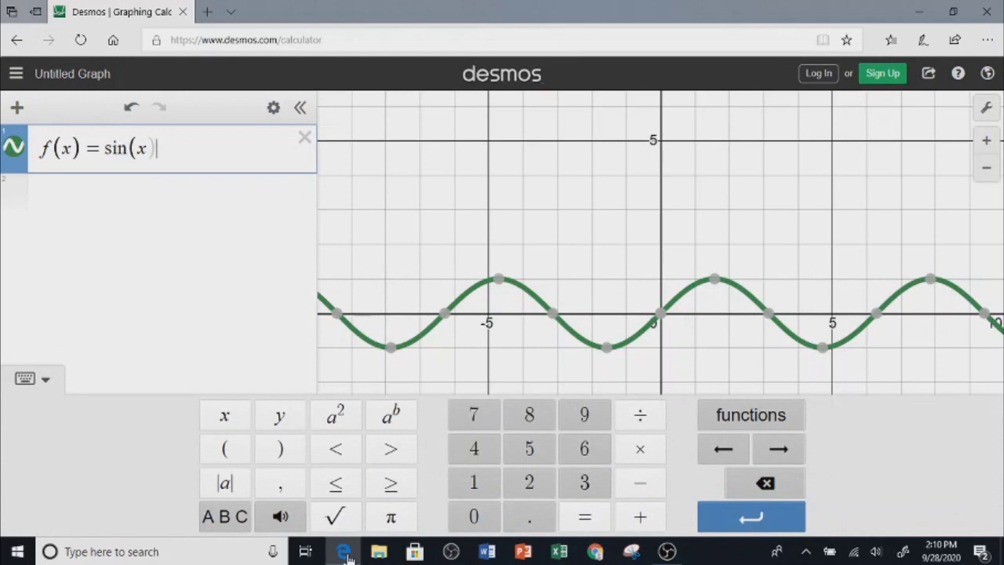
click(751, 414)
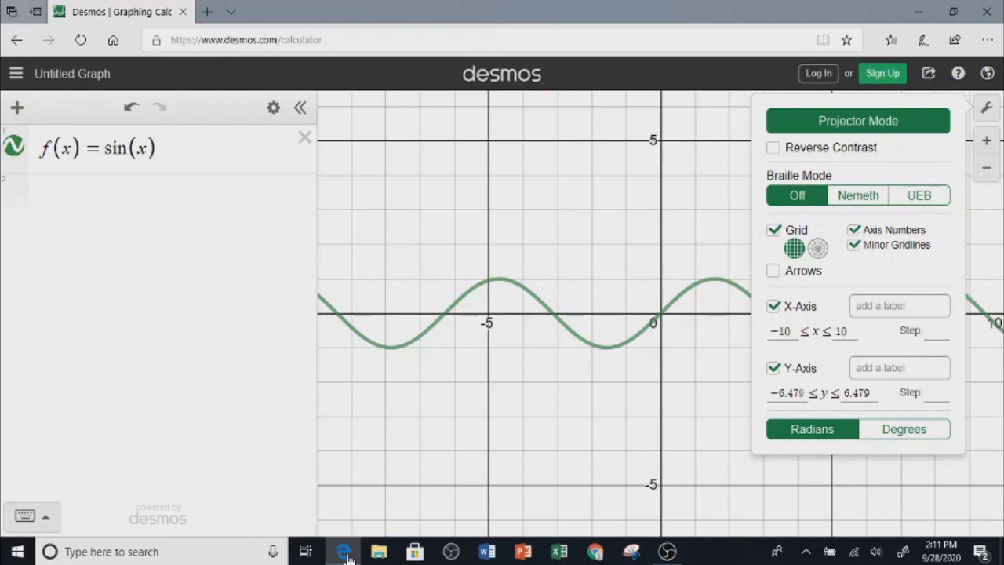
key(Escape)
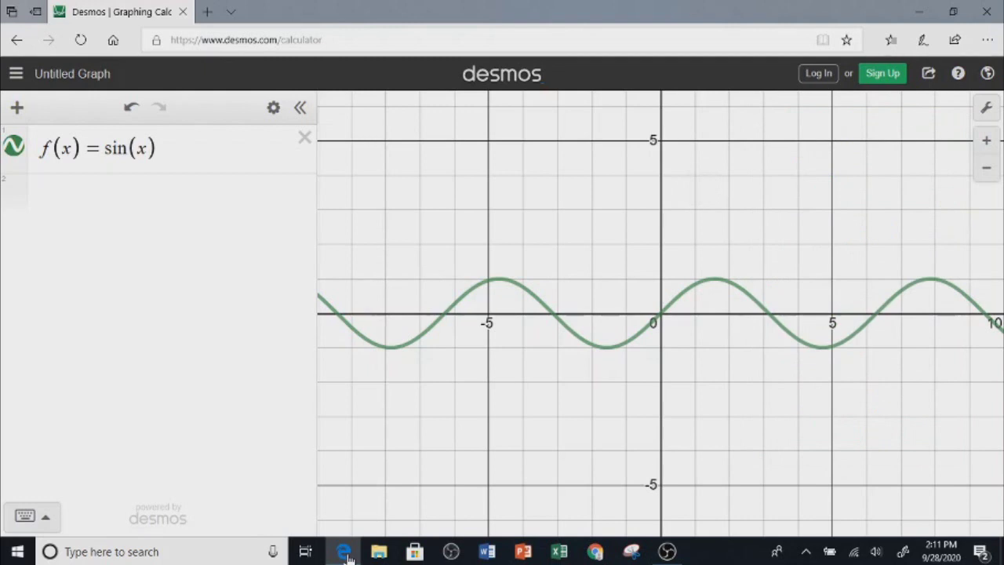
- Examine the sine curve's wave shape over wider and narrower ranges of the axes
drag(661, 314, 574, 309)
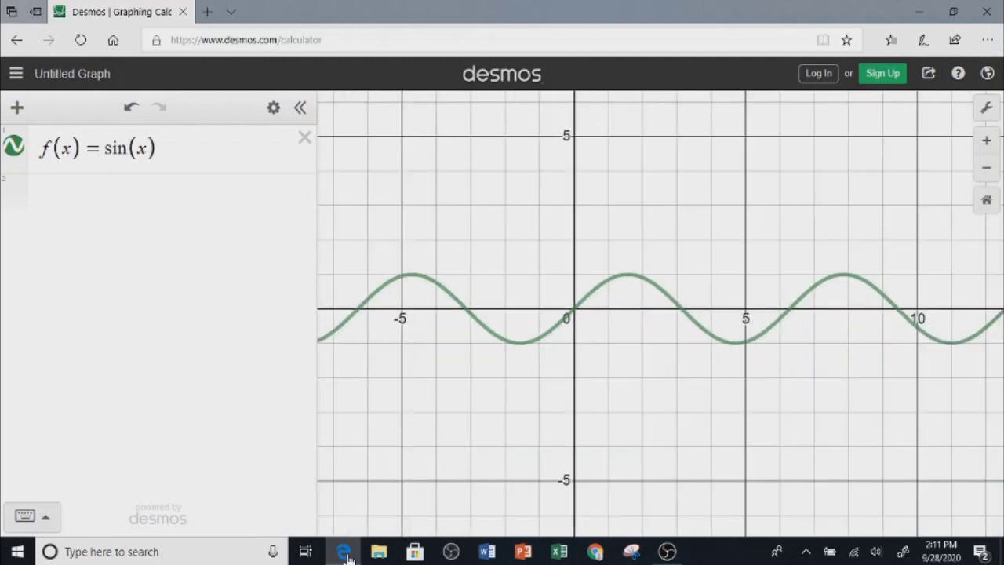
scroll(587, 330, down, 5)
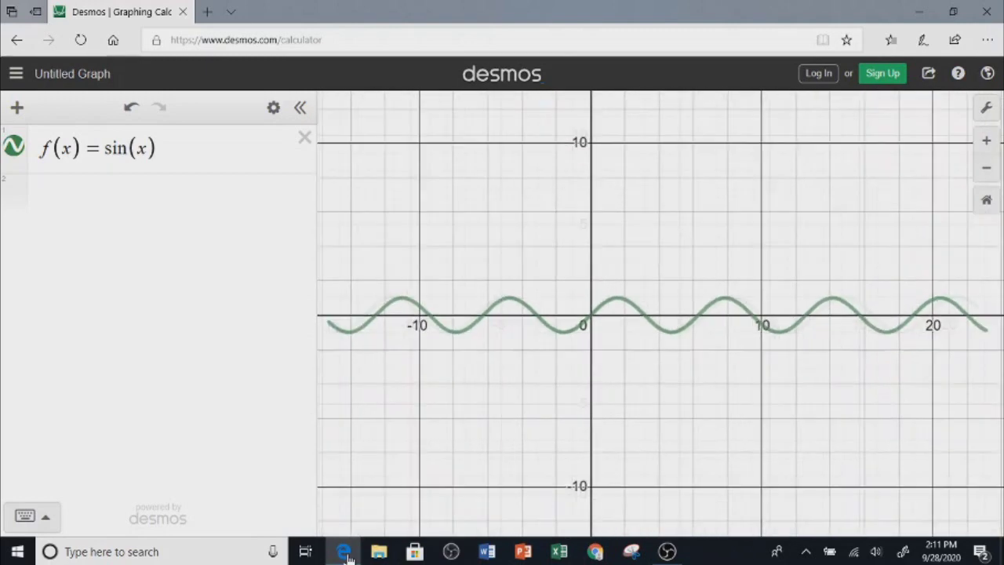
scroll(584, 331, down, 3)
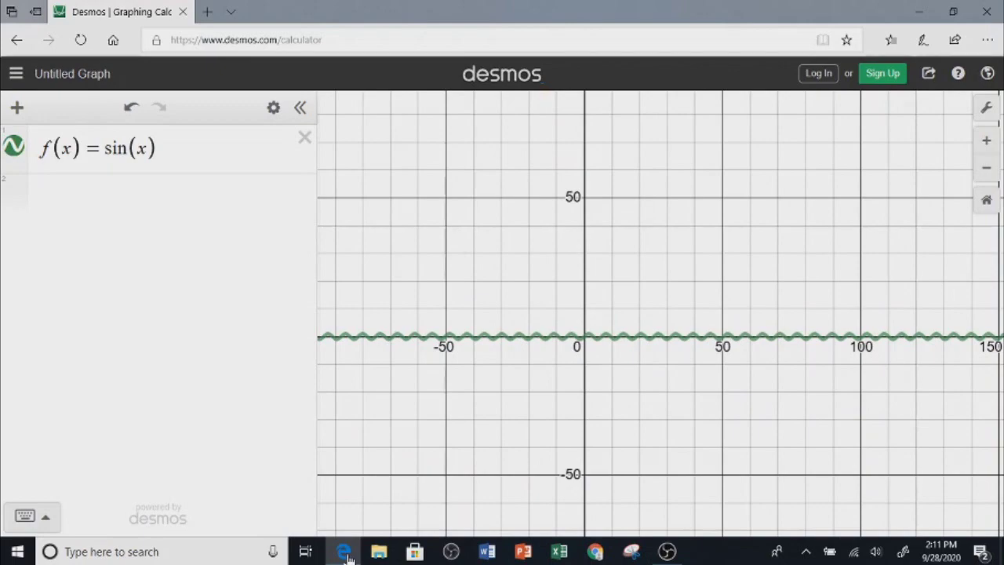
scroll(515, 433, up, 4)
scroll(558, 391, down, 4)
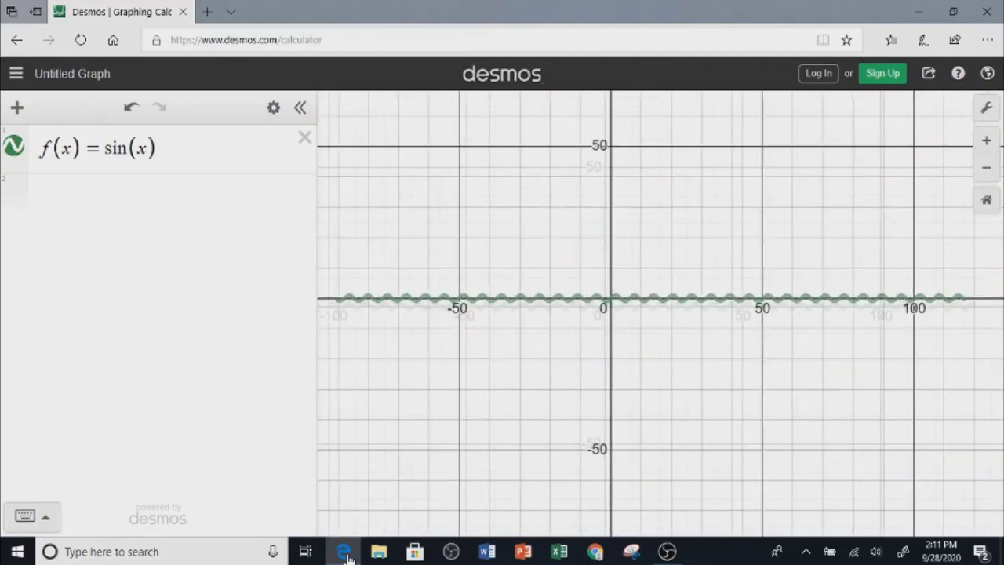
scroll(576, 376, up, 4)
scroll(687, 237, up, 5)
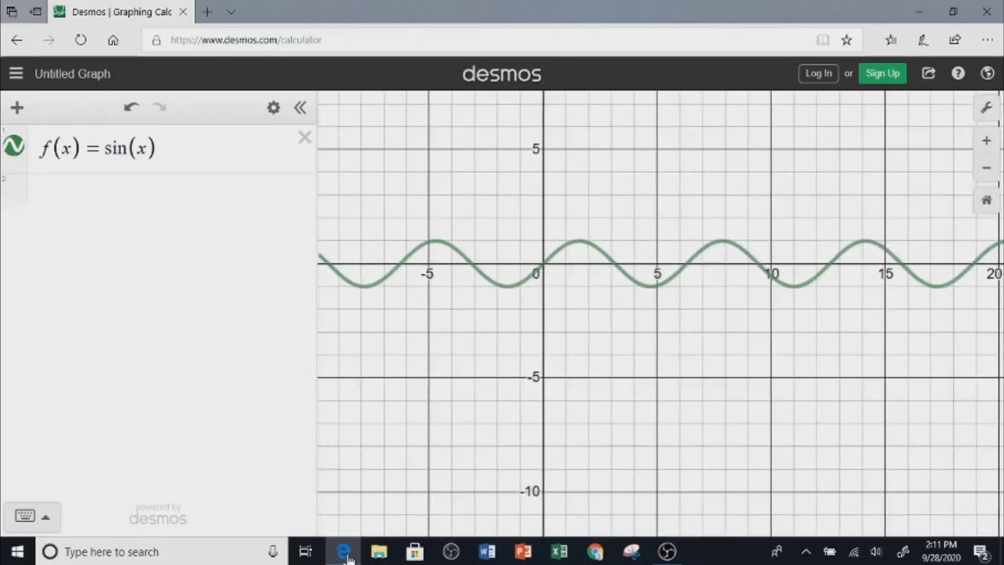
scroll(465, 305, up, 3)
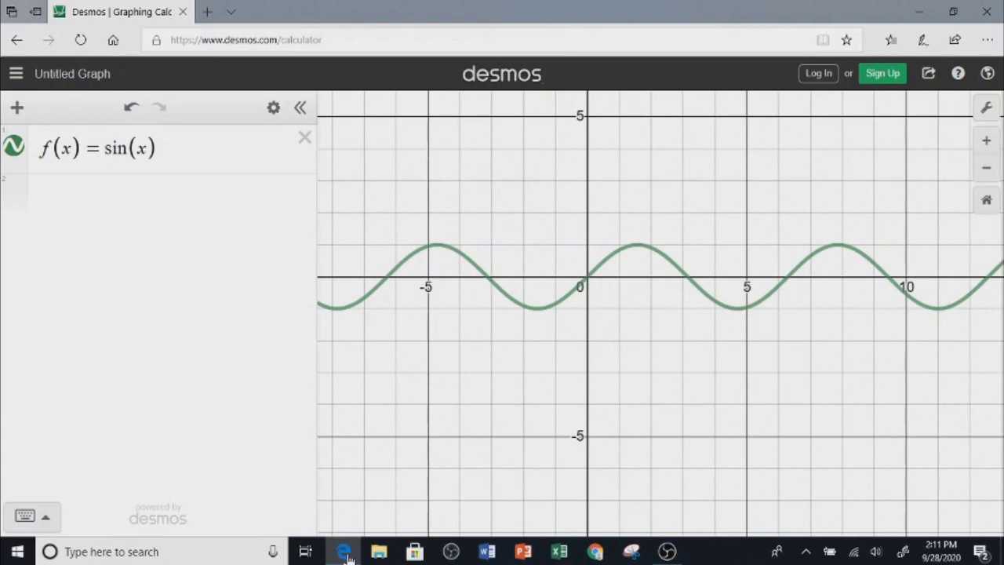
- Capture the screen as a sketch and handwrite "Sinusoidal" in red ink beneath the sine curve
click(903, 551)
click(871, 279)
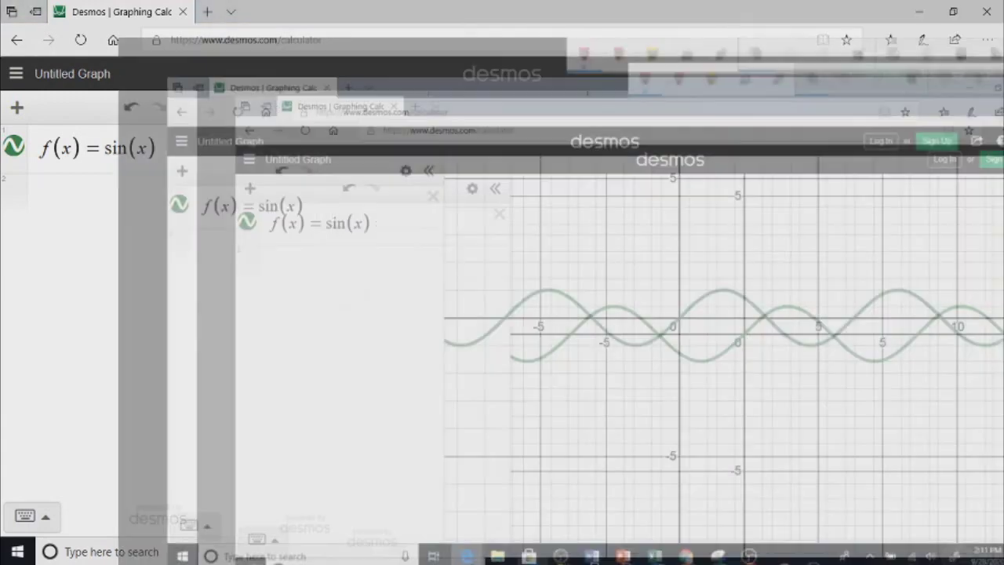
mouse_move(559, 345)
mouse_down()
mouse_move(520, 354)
mouse_move(533, 378)
mouse_move(574, 388)
mouse_up()
mouse_move(593, 357)
mouse_down()
mouse_move(594, 372)
mouse_move(618, 390)
mouse_move(660, 367)
mouse_move(667, 393)
mouse_up()
click(574, 341)
drag(709, 356, 676, 388)
mouse_move(739, 362)
mouse_down()
mouse_move(728, 388)
mouse_move(740, 365)
mouse_up()
drag(757, 354, 759, 385)
click(749, 337)
mouse_move(801, 354)
mouse_down()
mouse_move(776, 366)
mouse_move(803, 388)
mouse_up()
mouse_move(841, 352)
mouse_down()
mouse_move(833, 381)
mouse_move(850, 383)
mouse_up()
drag(863, 361, 877, 306)
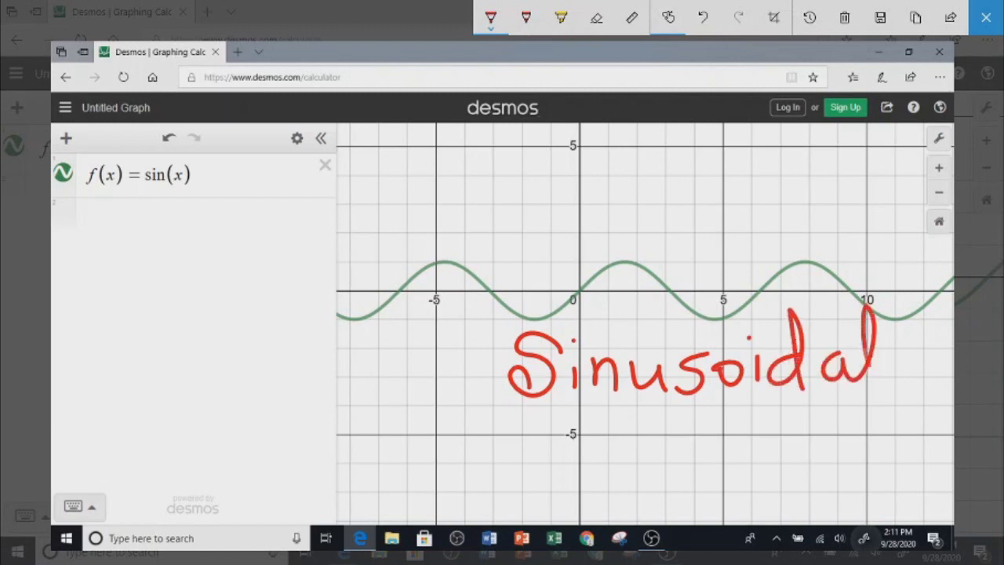
drag(877, 306, 898, 375)
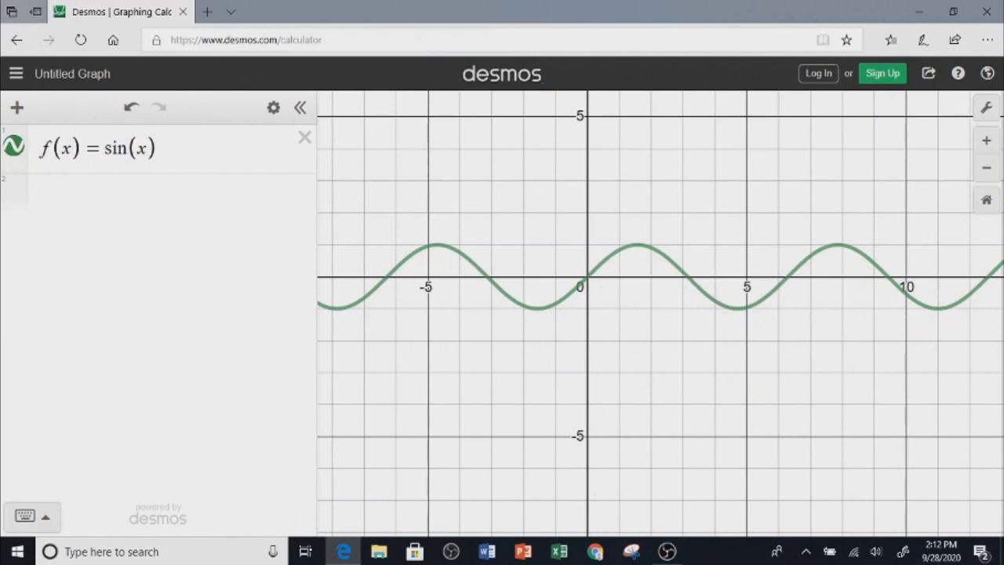
- Examine how the sine wave keeps repeating along the x-axis at different scales
scroll(640, 339, down, 10)
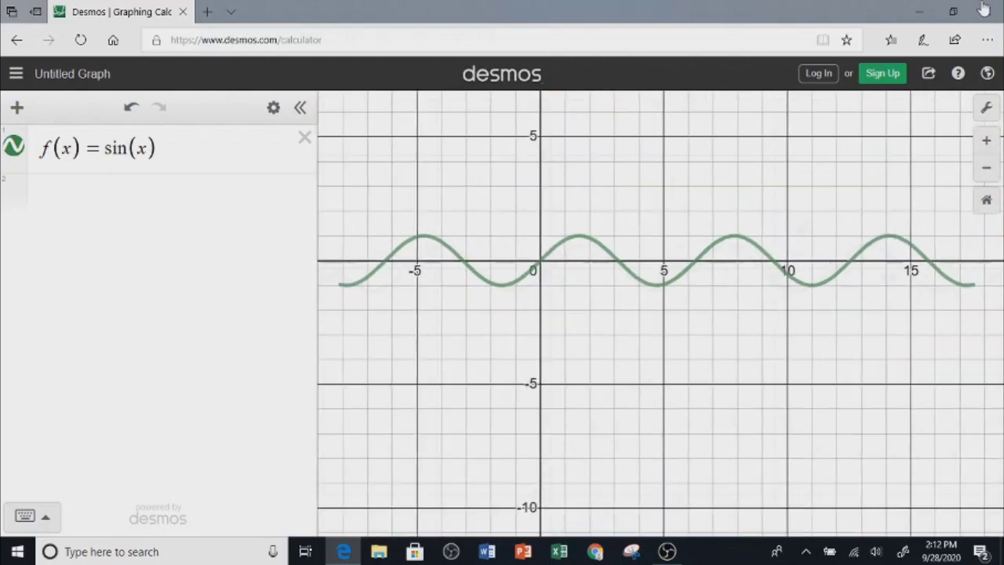
scroll(645, 342, up, 10)
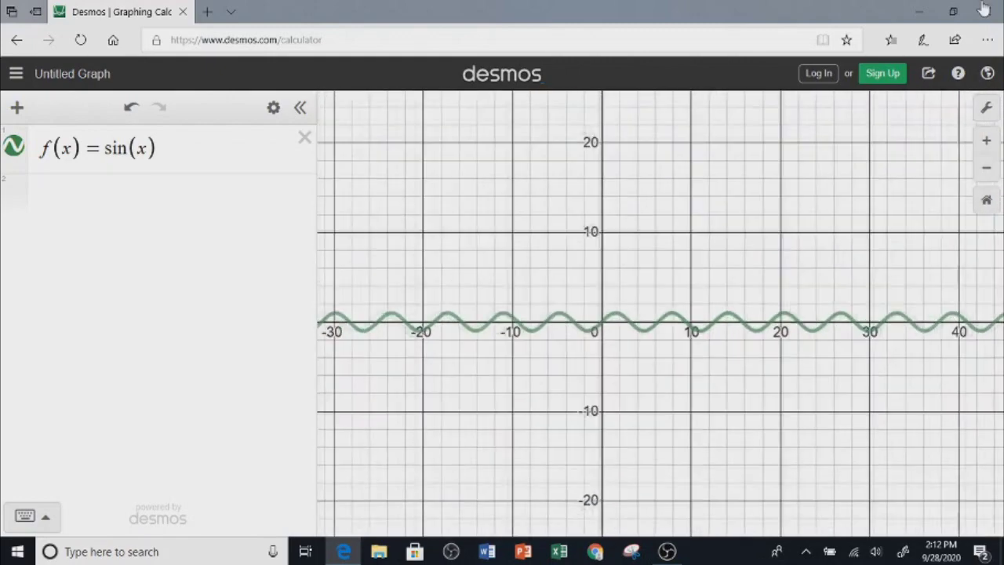
scroll(643, 338, down, 5)
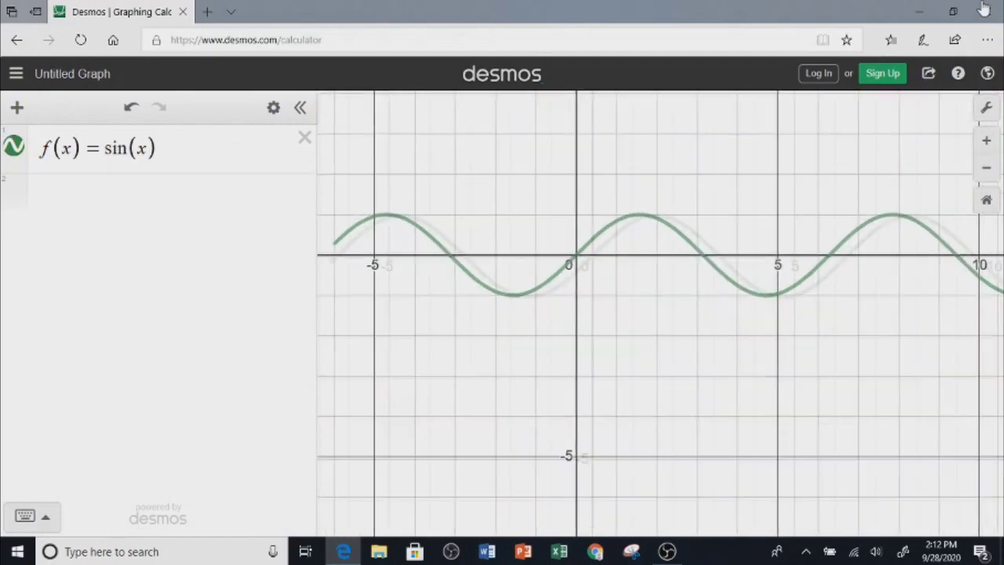
scroll(612, 330, up, 5)
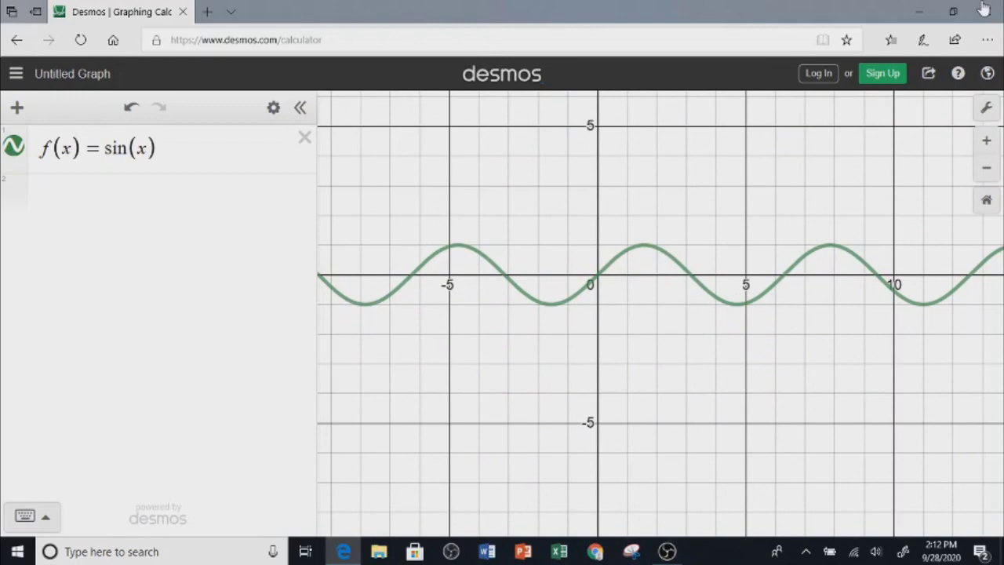
scroll(589, 318, down, 12)
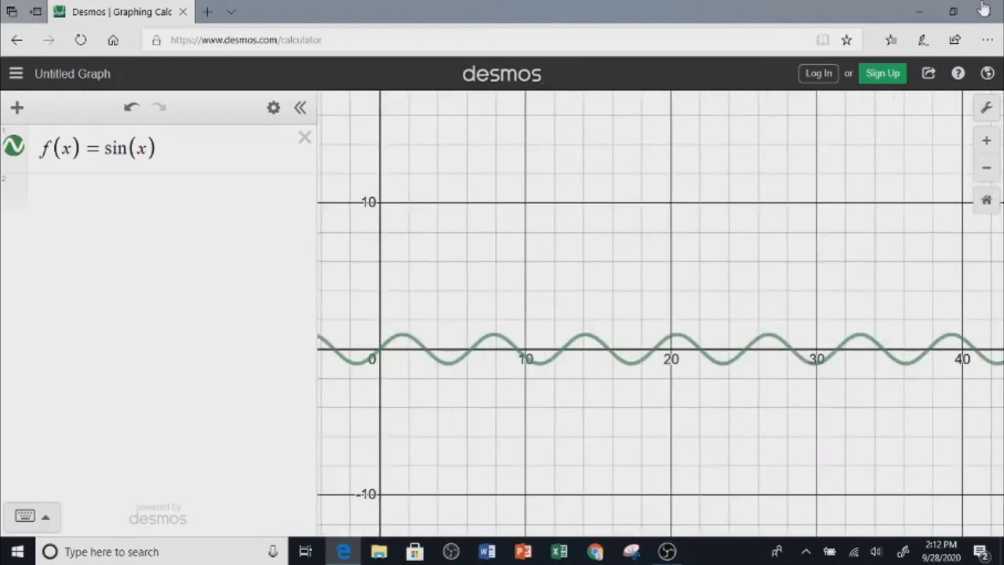
scroll(594, 333, up, 10)
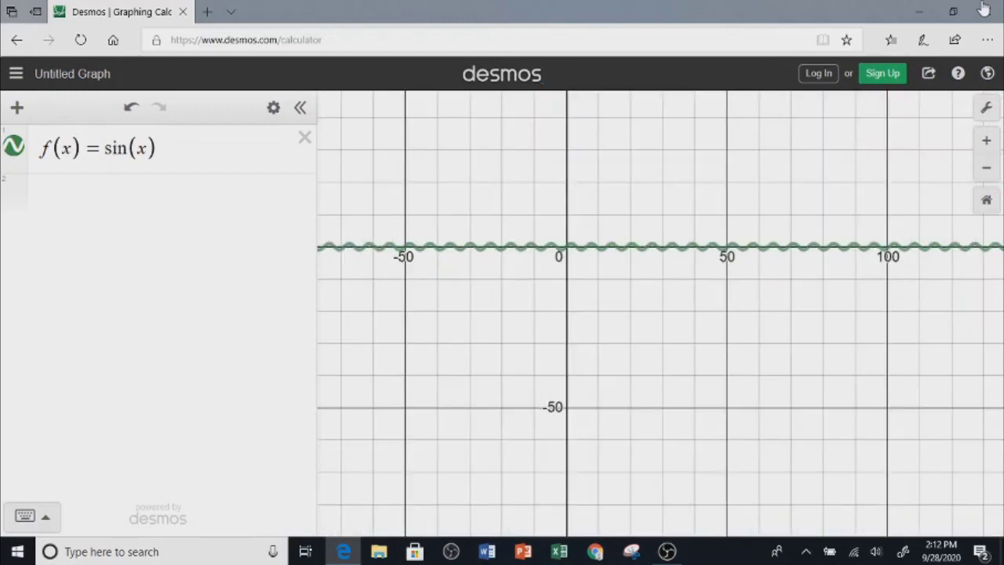
- Show the coordinates of the sine curve's x-intercepts and turning points around the origin
scroll(552, 228, up, 8)
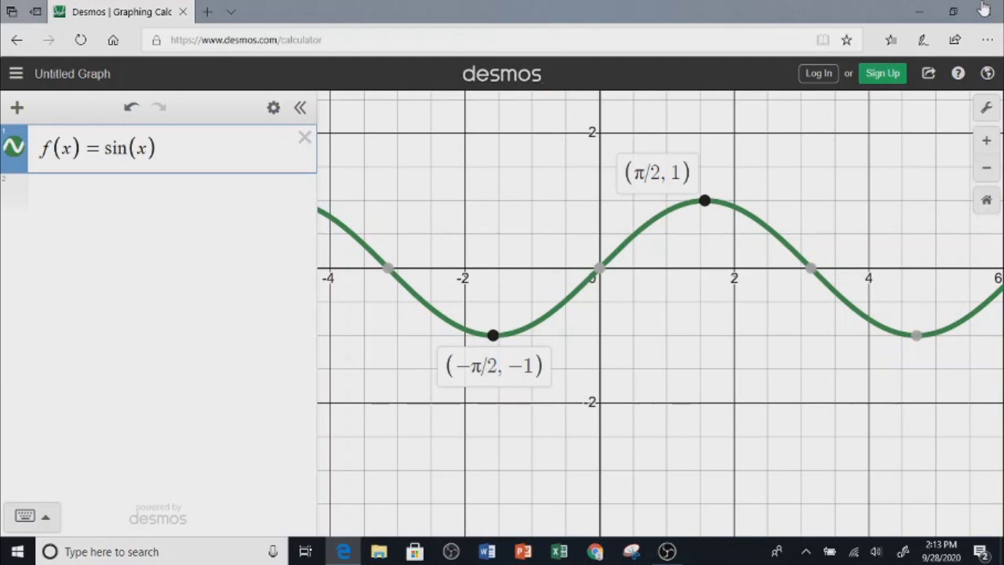
click(599, 267)
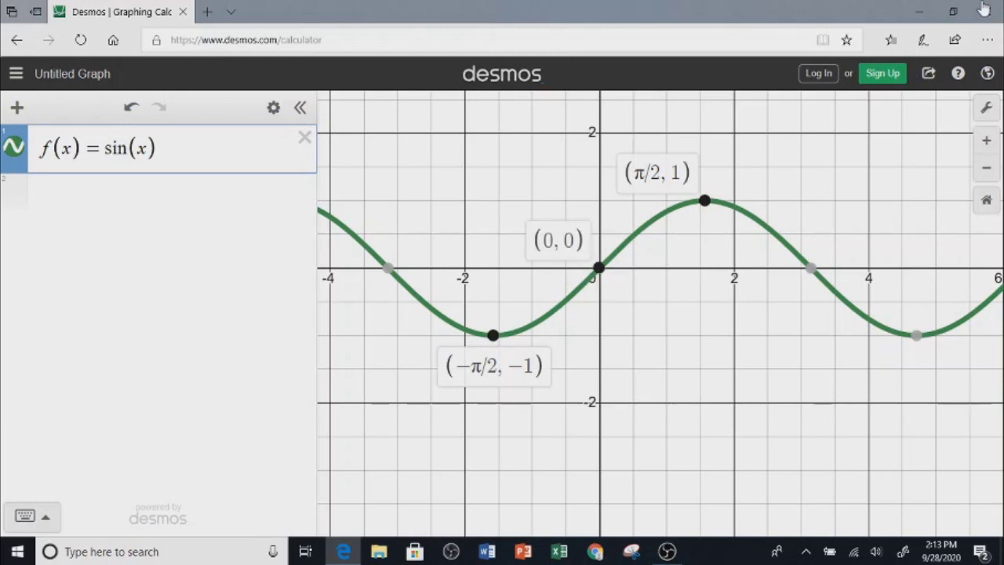
click(809, 267)
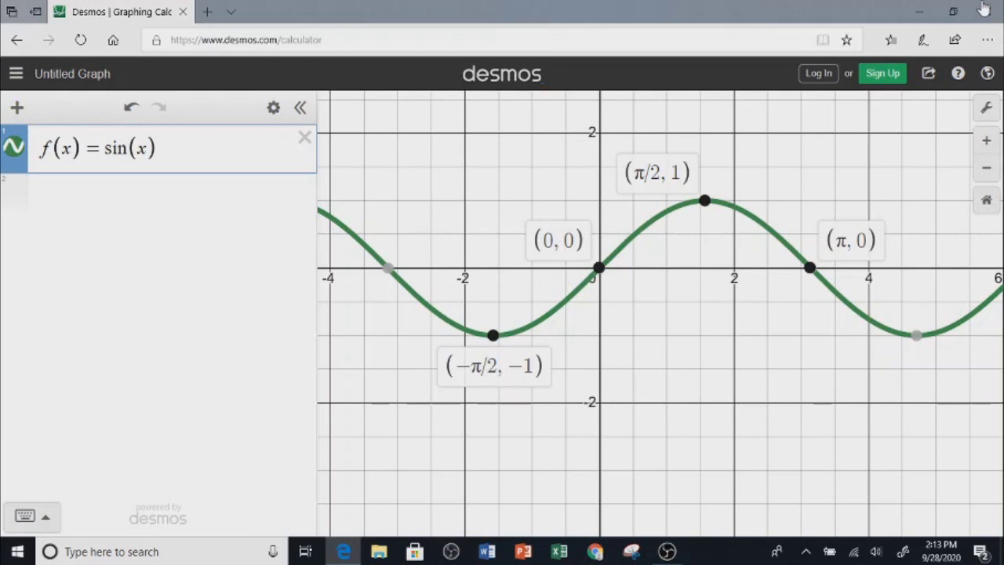
click(915, 335)
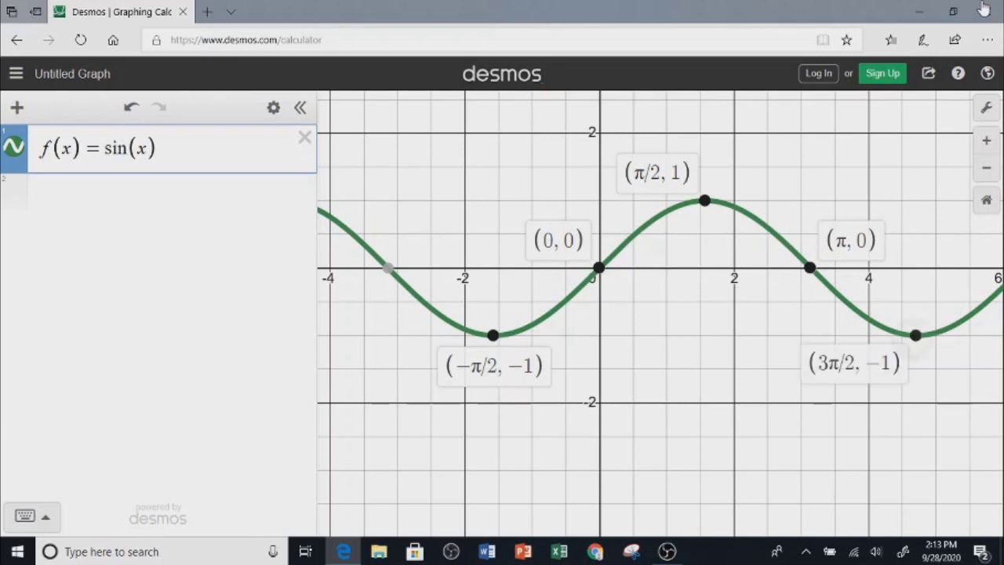
click(387, 267)
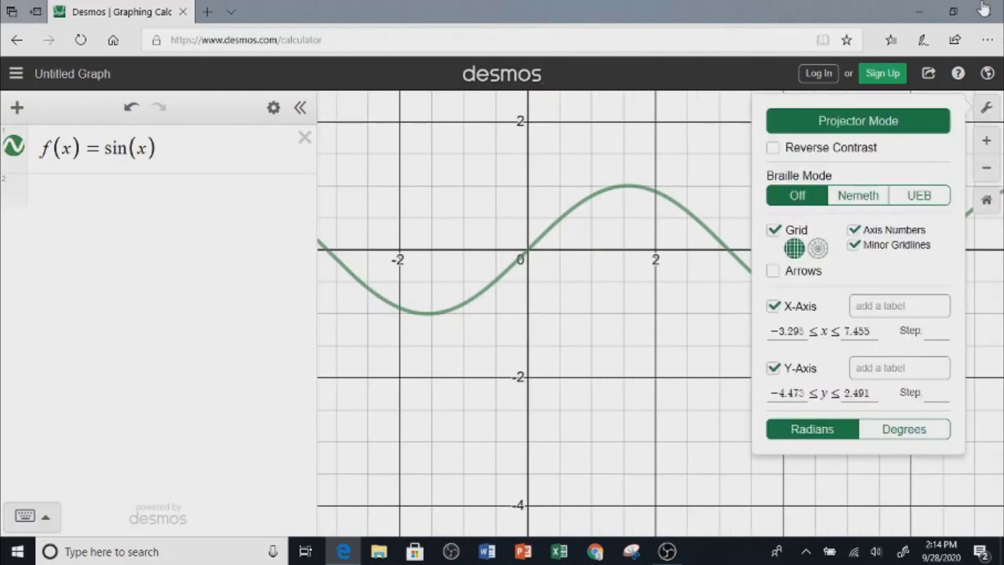
- Switch the graph's angle unit to degrees and set the x-axis upper limit to 750
click(904, 429)
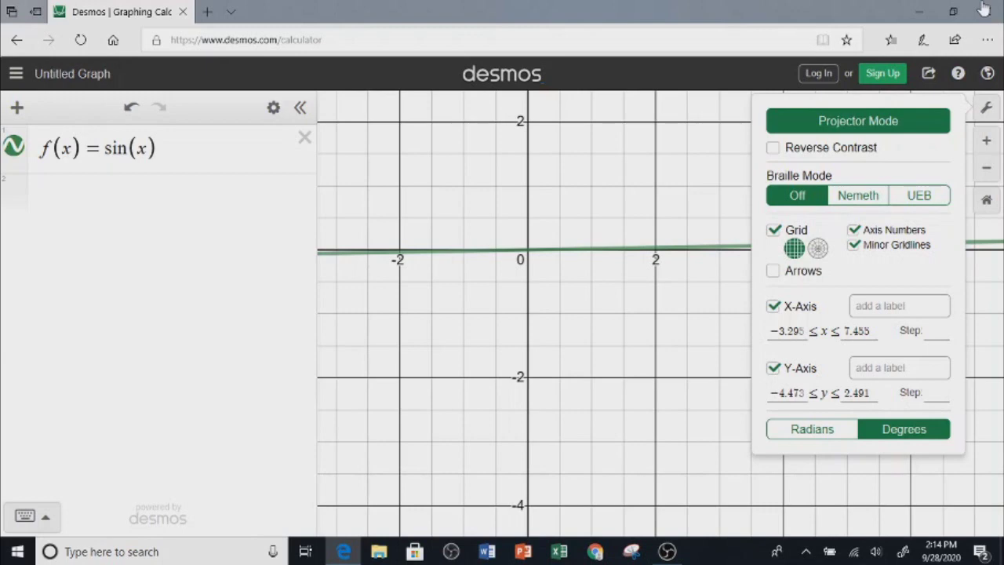
click(863, 331)
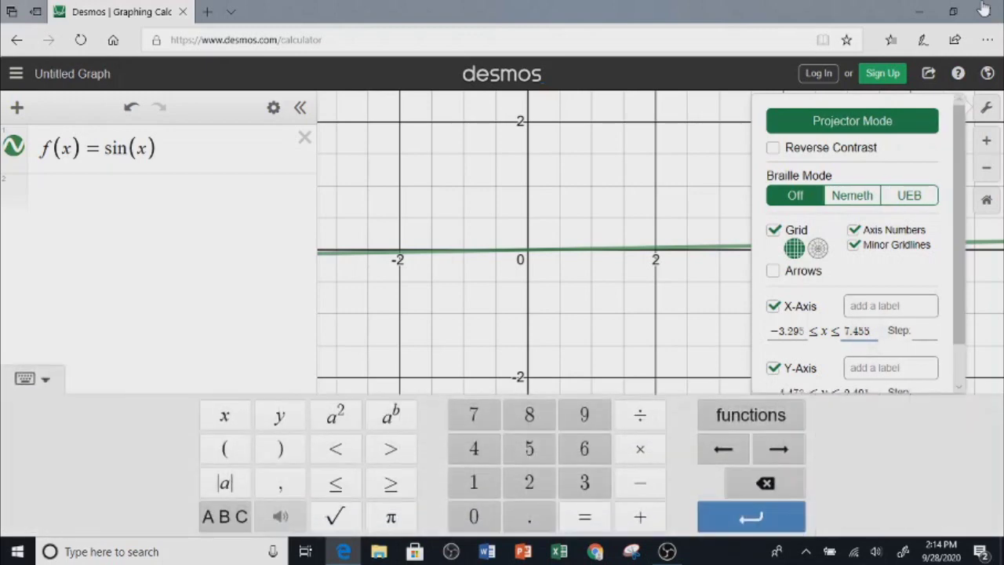
key(BackSpace)
key(BackSpace)
key(BackSpace)
key(BackSpace)
click(985, 9)
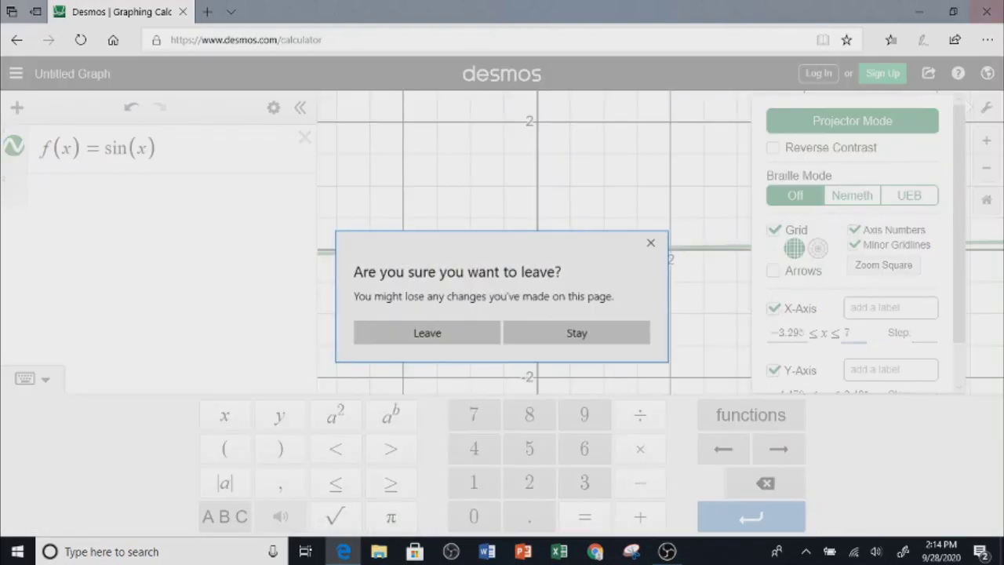
key(Escape)
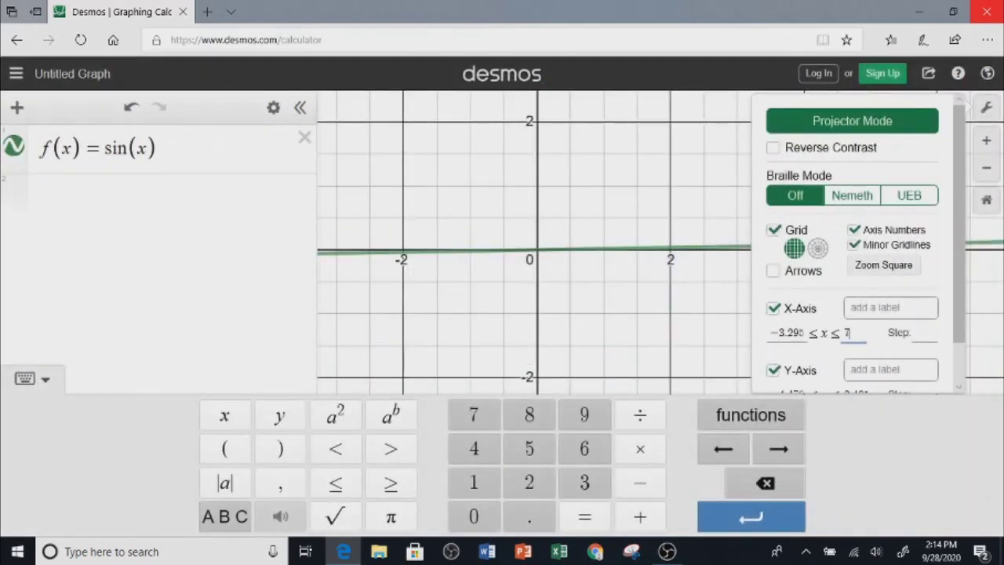
text(50)
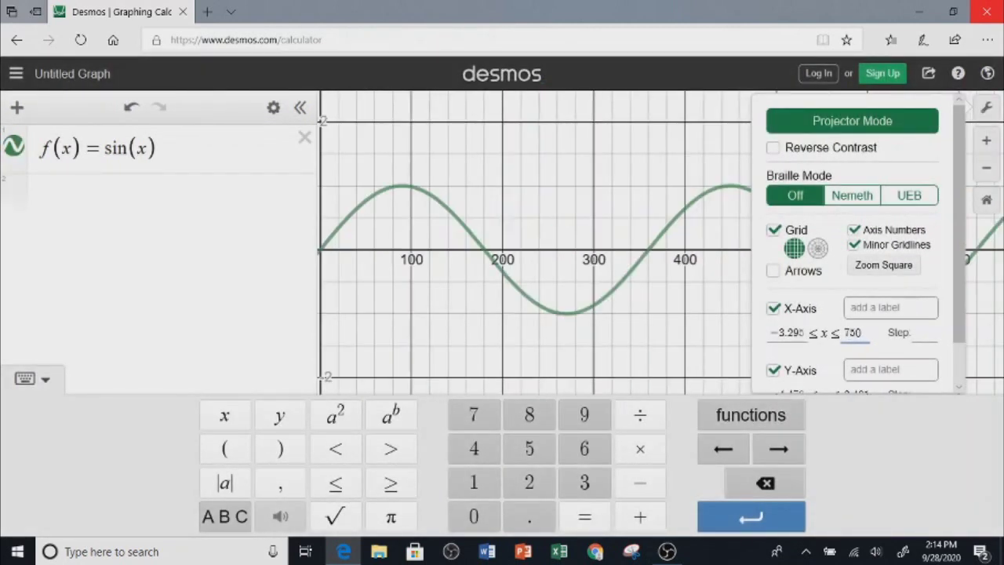
- Show the coordinates of the degree-based sine curve at the origin and at the first maximum for positive x
click(549, 314)
drag(548, 313, 742, 316)
click(513, 259)
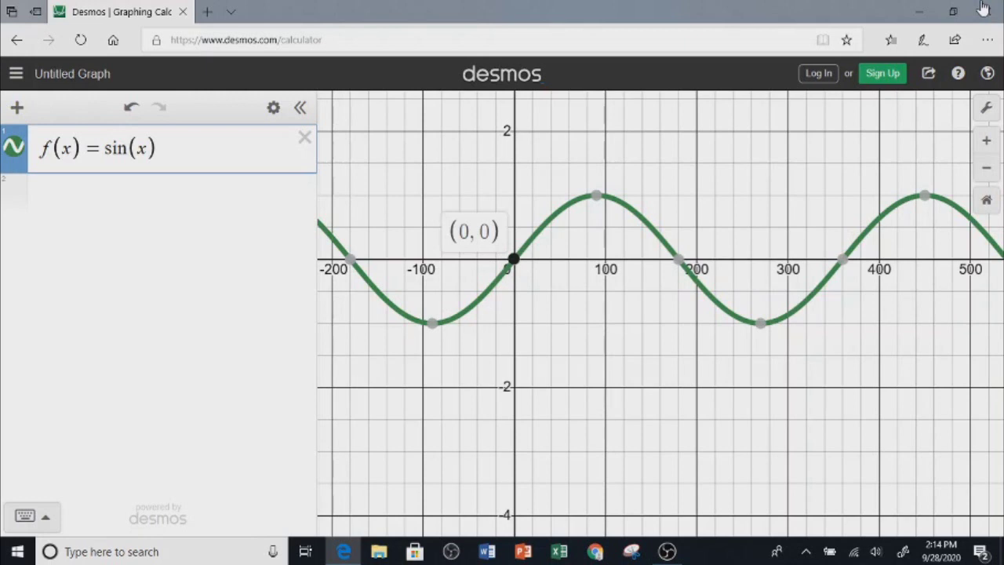
click(596, 195)
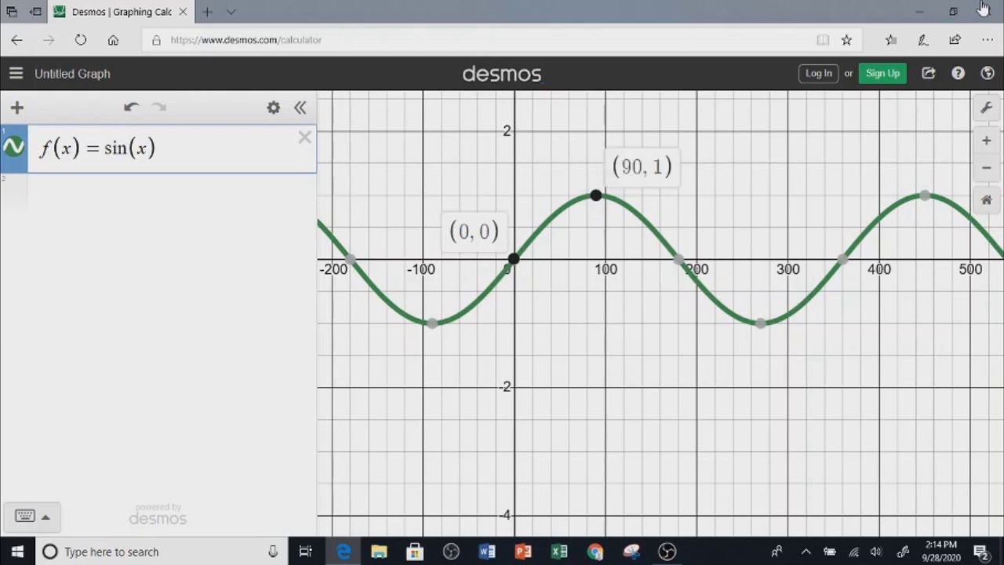
- Show the coordinates of the degree-based sine curve's intercepts and minimum after the first positive maximum, and of the second maximum
click(677, 259)
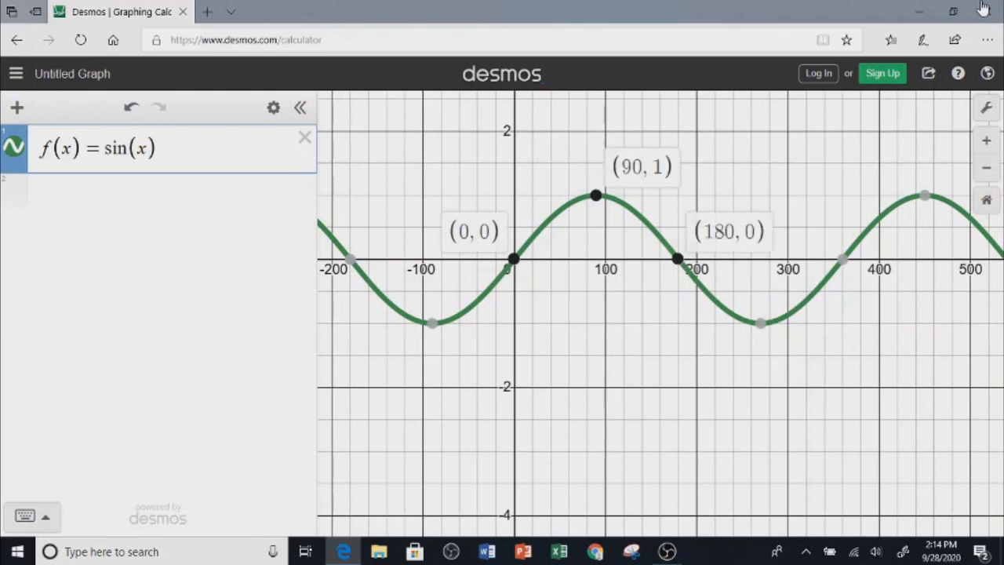
click(760, 323)
click(842, 259)
click(924, 195)
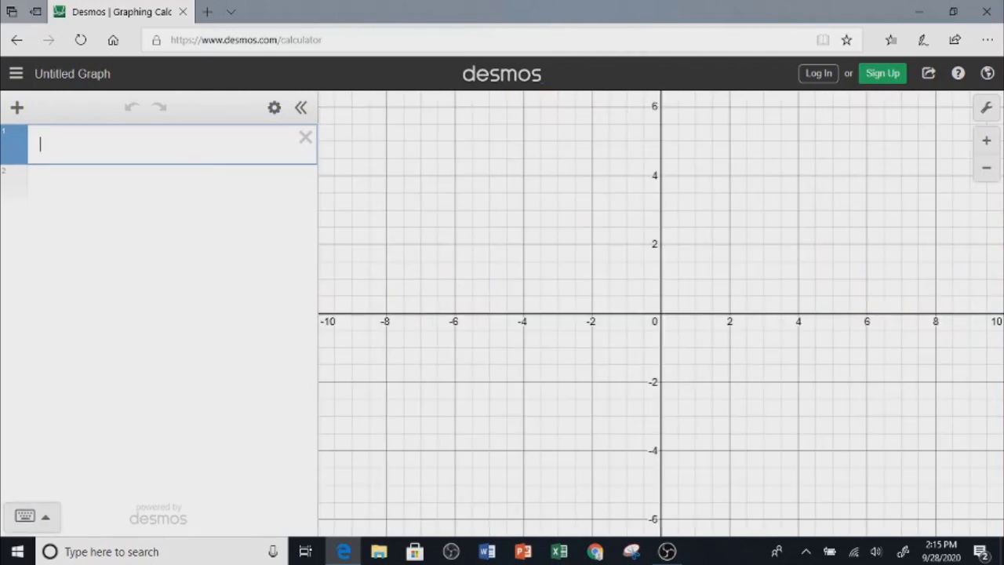
- Begin a function definition reading f(x) = cos in the first expression of the blank graph
text(f()
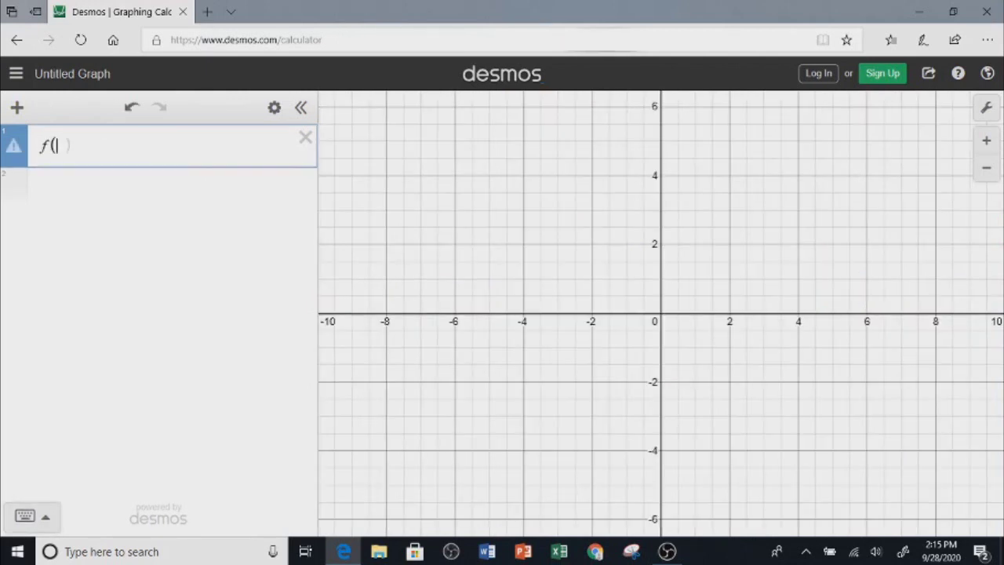
text(x)
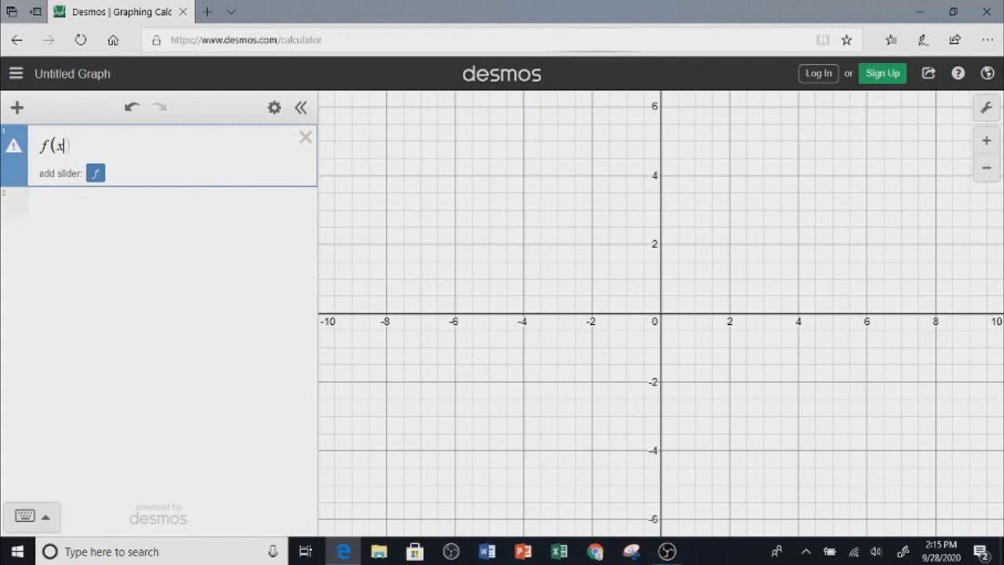
text()=d)
key(BackSpace)
text(cos)
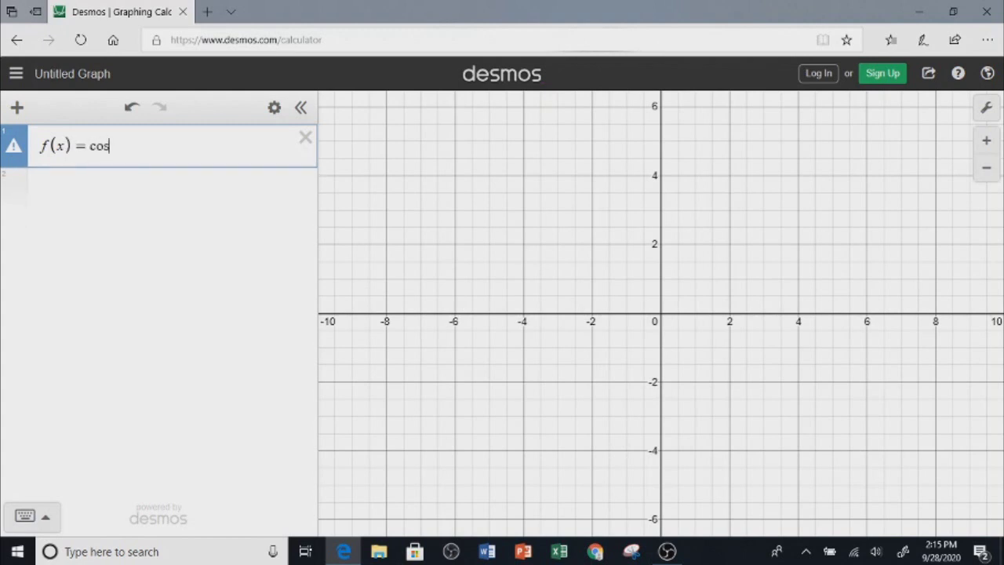
- Replace the cos text with the cosine from the built-in functions and give it the argument x, completing f(x) = cos(x)
click(25, 515)
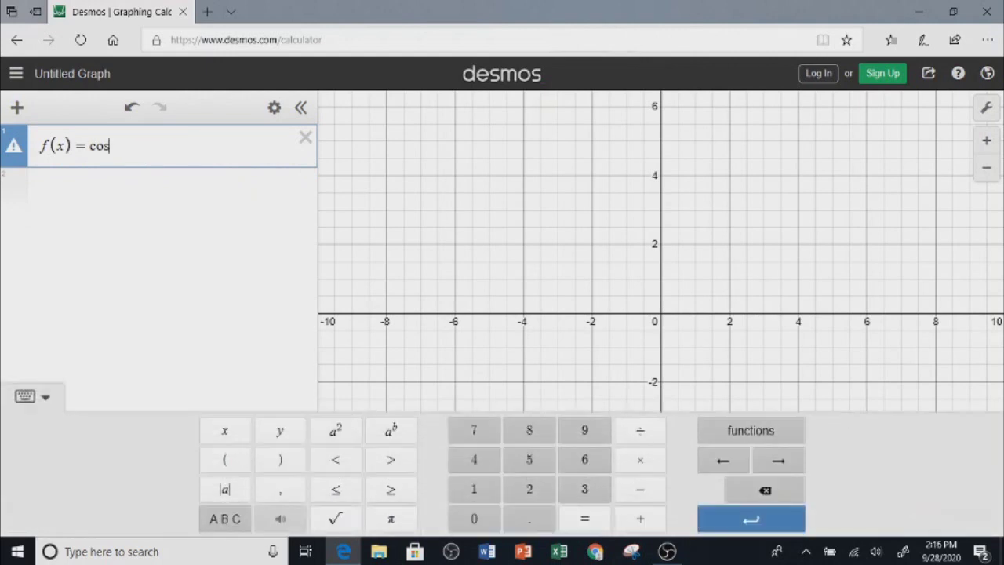
click(751, 431)
click(648, 268)
key(BackSpace)
key(BackSpace)
key(BackSpace)
key(BackSpace)
key(BackSpace)
key(BackSpace)
key(BackSpace)
click(751, 430)
click(648, 269)
text(x)
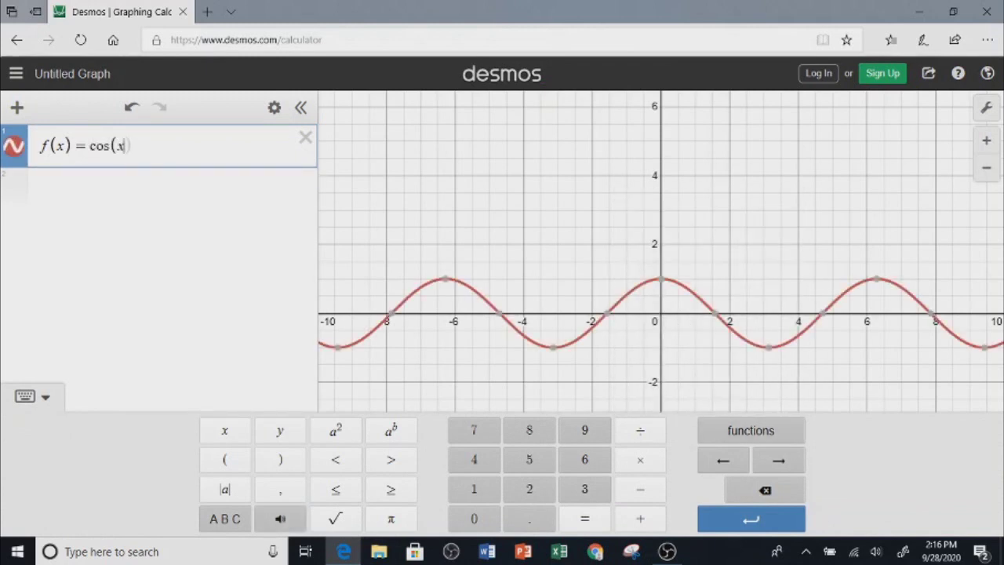
- Show the coordinates of the cosine curve's maximum on the y-axis and of the following x-intercept and minimum
drag(661, 236, 636, 199)
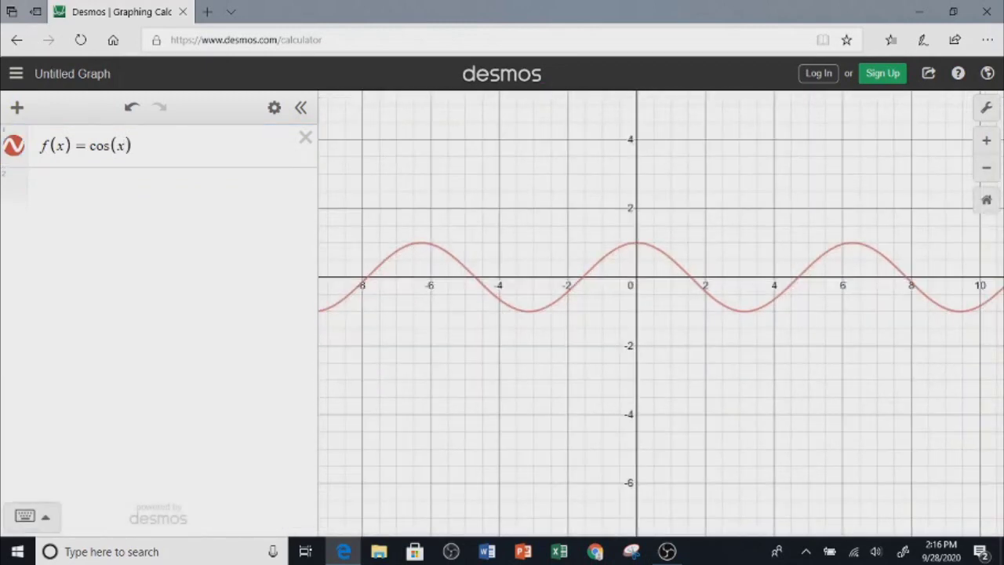
click(157, 186)
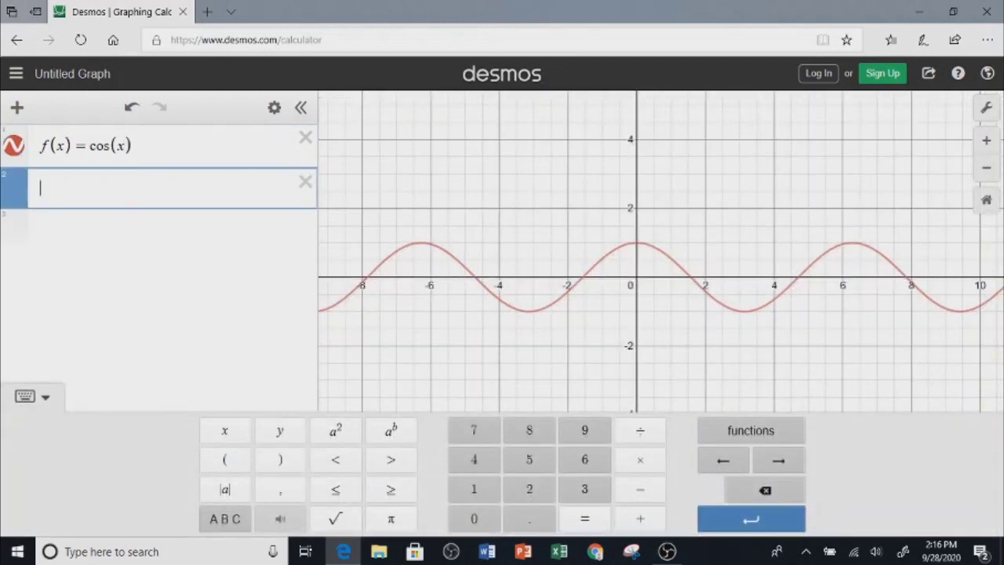
click(637, 243)
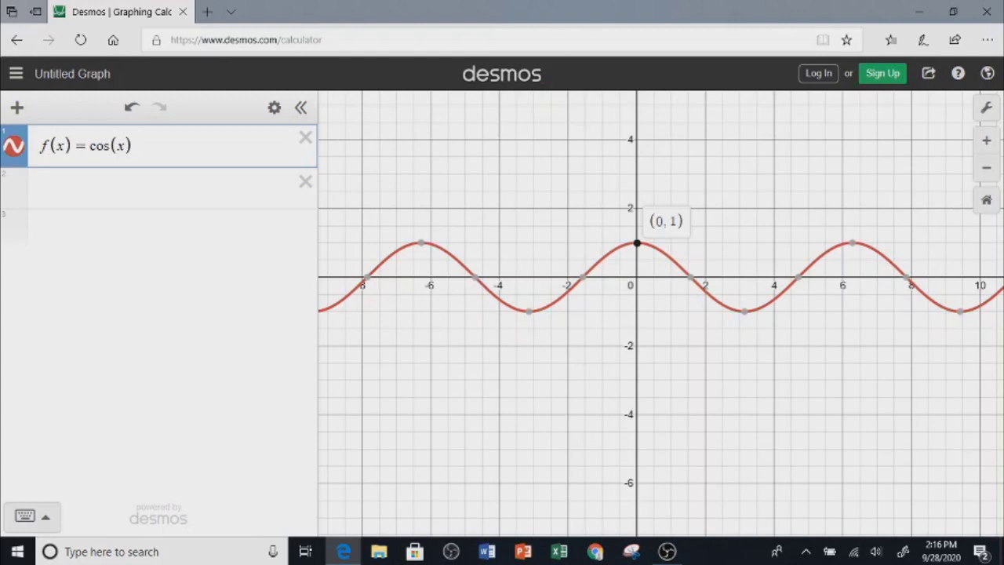
click(690, 277)
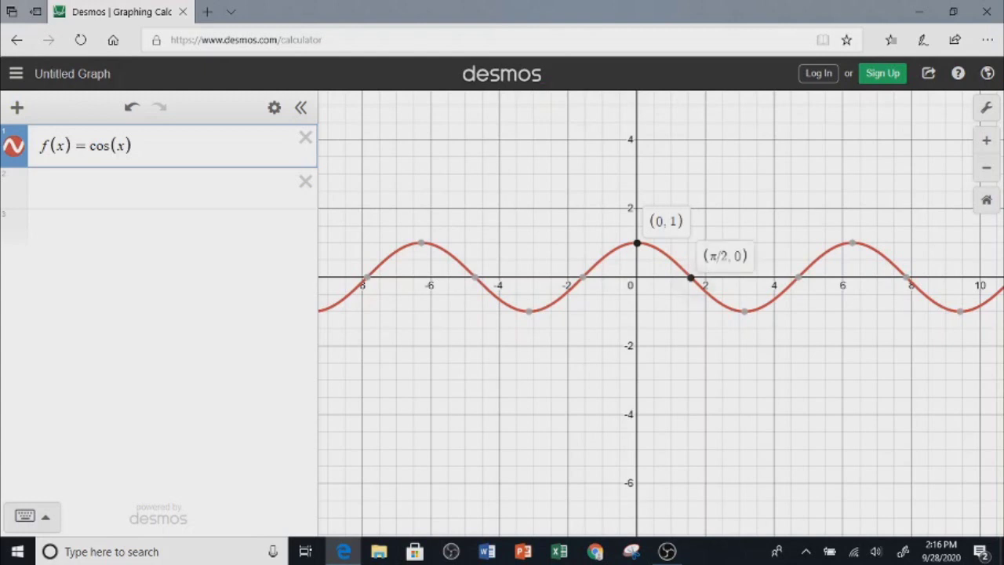
click(743, 310)
- Enlarge the graph's lines and text with Projector Mode
click(986, 107)
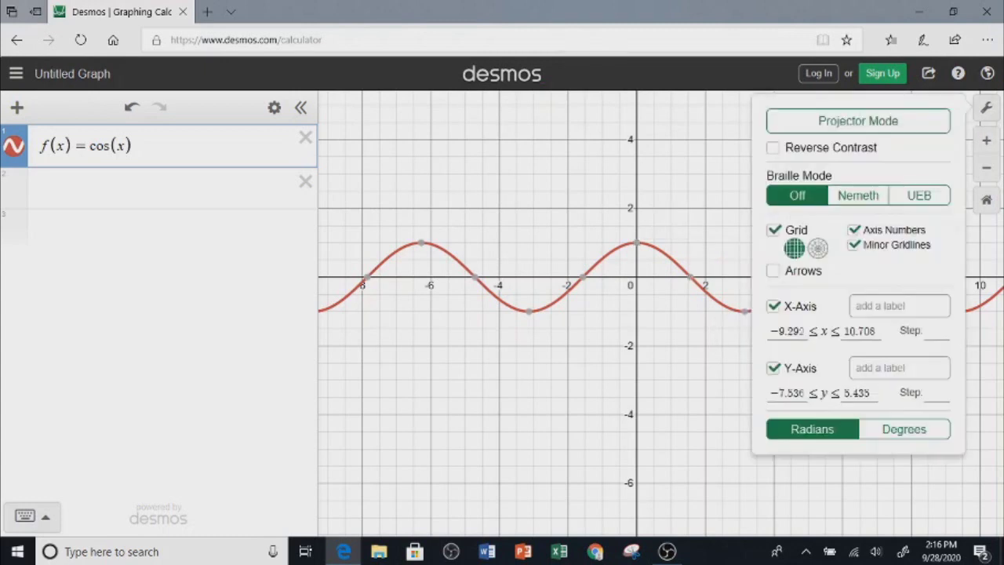
click(858, 121)
click(985, 107)
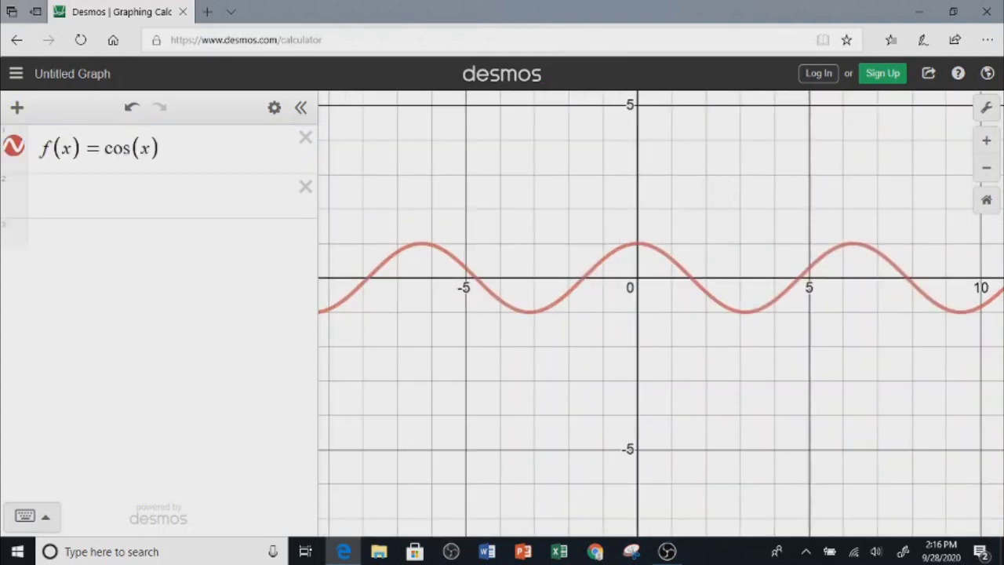
- Show the enlarged cosine curve's coordinates at the y-axis maximum and at the first intercept and minimum for positive x
click(664, 261)
click(690, 277)
click(744, 310)
click(637, 243)
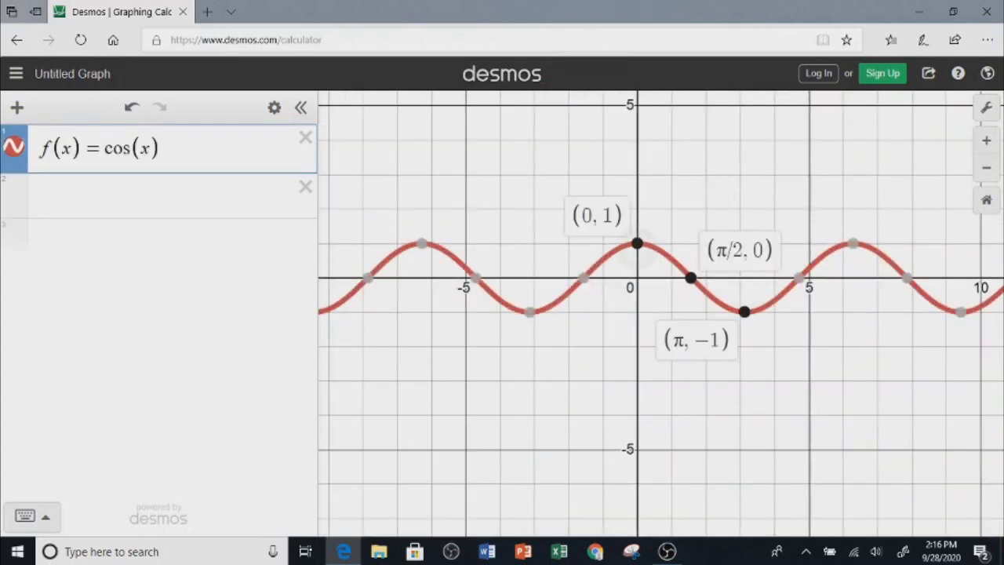
- Show the coordinates of the cosine curve's x-intercepts and turning points for negative x, back to the previous maximum
click(583, 277)
click(528, 310)
click(475, 278)
click(422, 243)
- Show the coordinates of the cosine curve's remaining intercepts and turning points for positive x, out to the second minimum
click(852, 243)
click(798, 277)
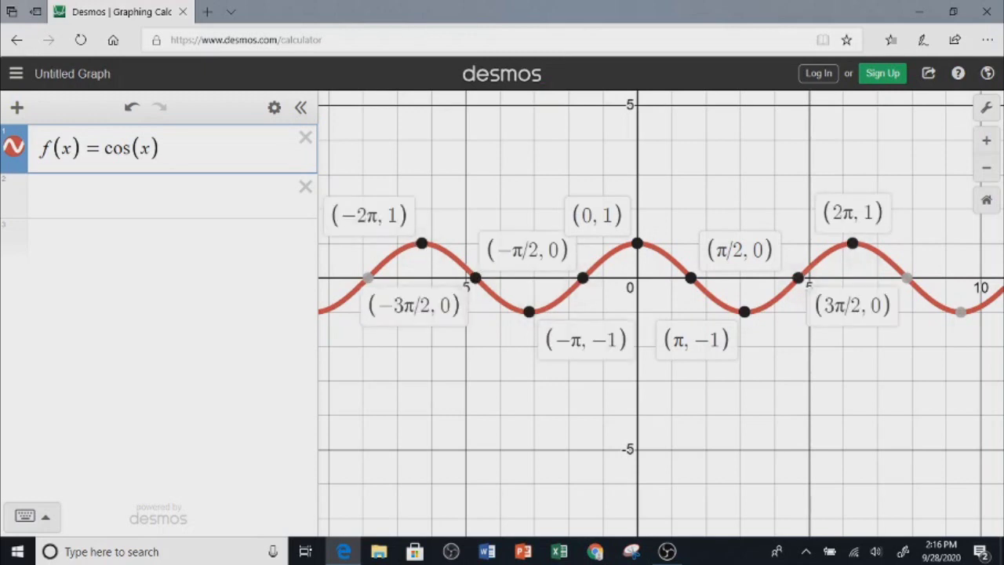
click(905, 277)
click(959, 311)
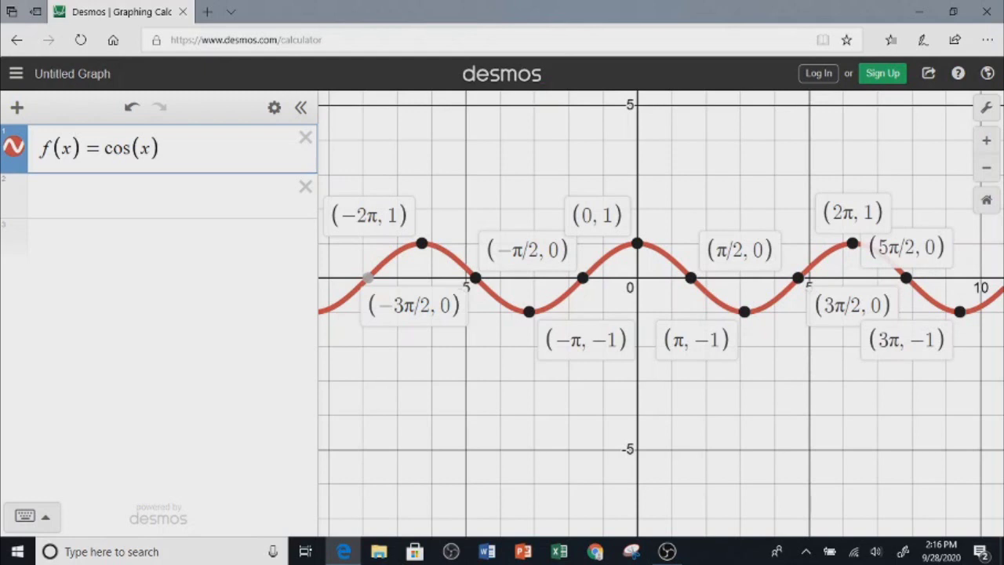